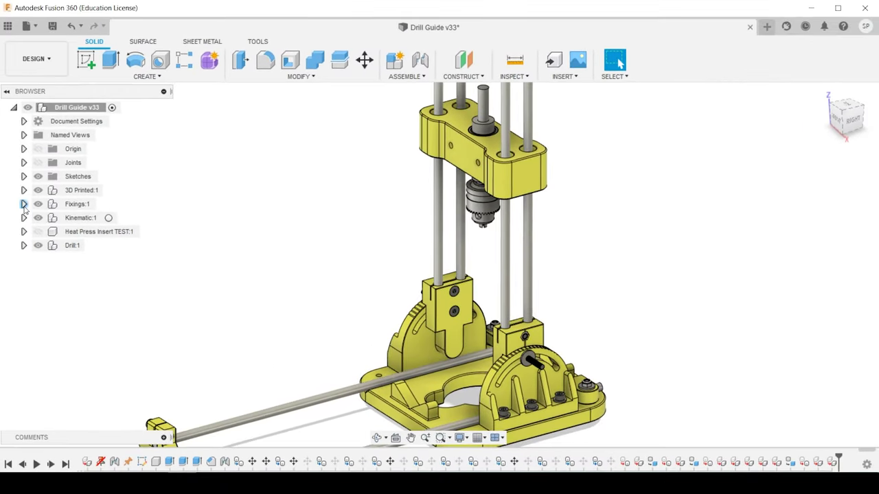
Step through the UJK drill guide product photos up to the chuck close-up.
left_click(25, 191)
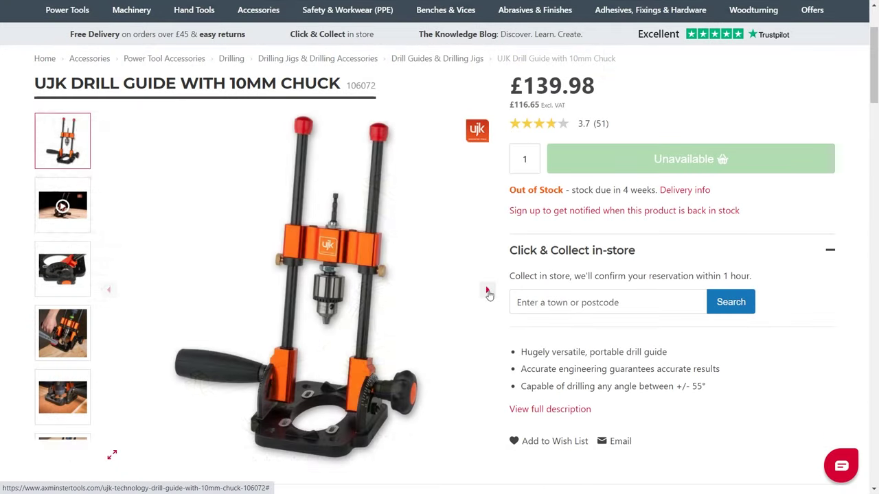
left_click(487, 291)
left_click(486, 291)
left_click(487, 291)
left_click(486, 291)
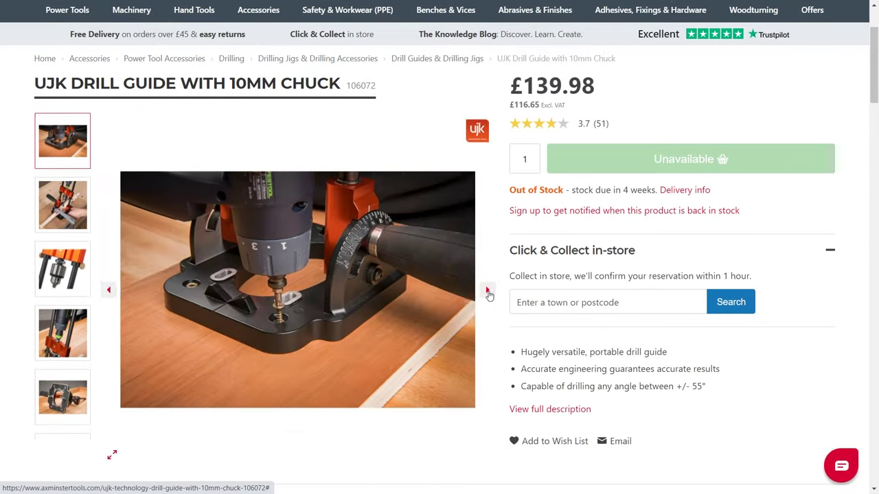
left_click(486, 291)
left_click(487, 291)
Advance to the hand-drilling photo and highlight the Out of Stock and Sign up lines.
left_click(486, 291)
left_click(487, 291)
left_click(487, 291)
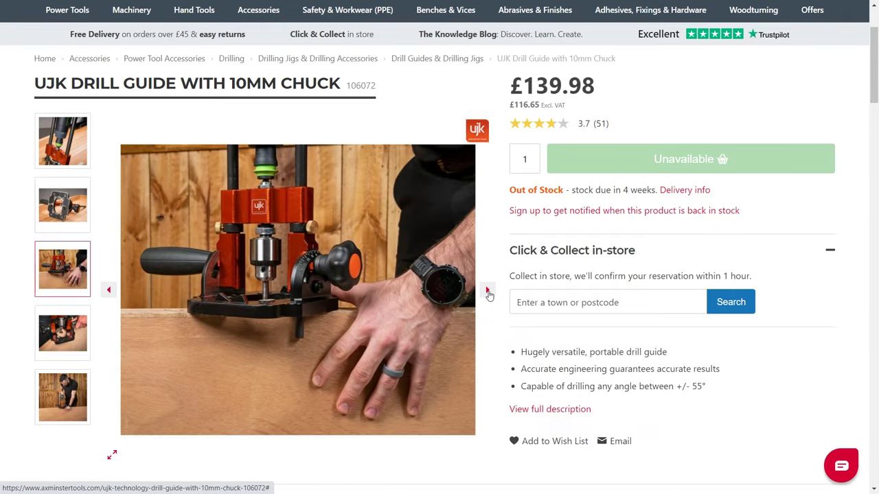
left_click(486, 291)
left_click_drag(511, 189, 746, 216)
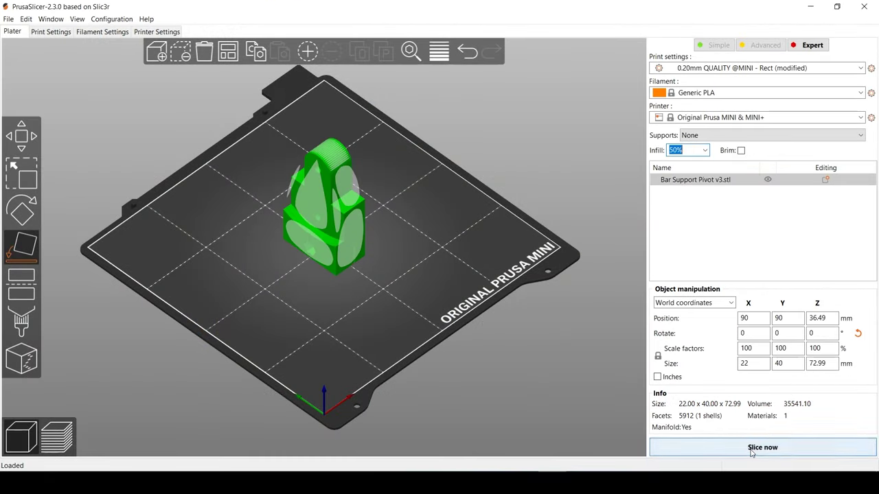
Slice Pivot Component v3 and inspect its layer preview from a low side view.
left_click(752, 450)
scroll(259, 185, "up", 5)
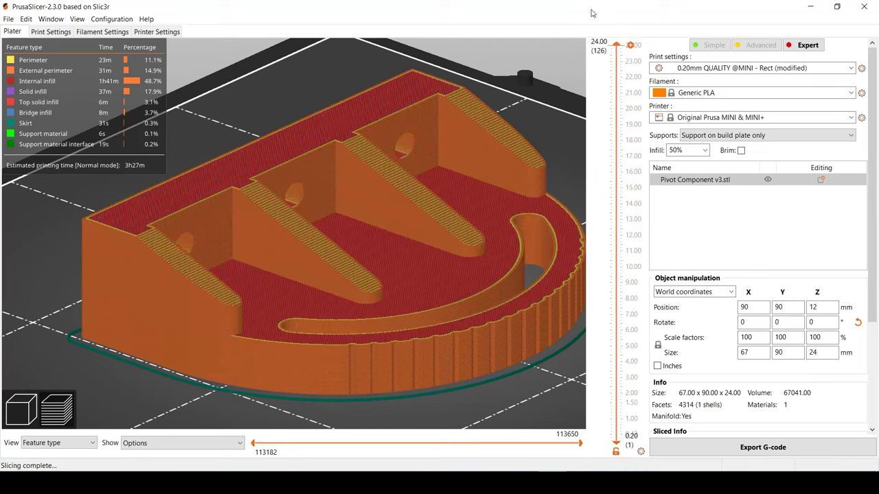
scroll(425, 242, "down", 3)
left_click_drag(421, 240, 465, 252)
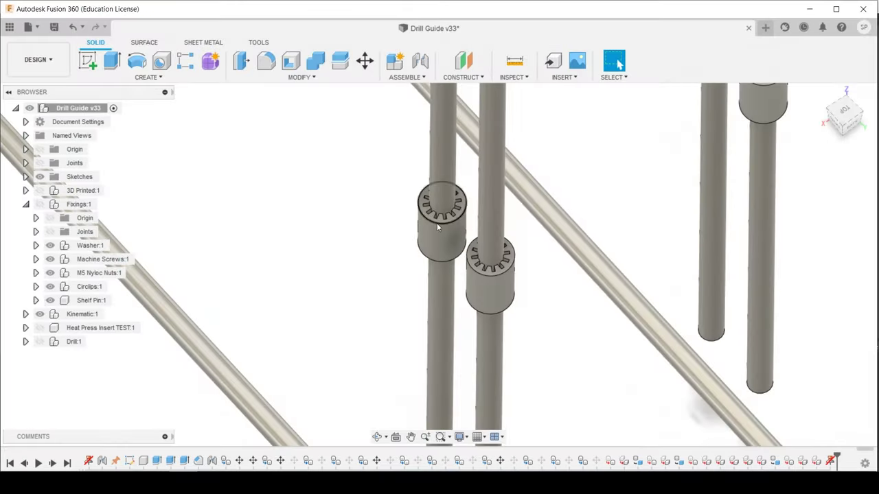
Isolate the Shelf Pin component, orbit around it, and close the Pack Size options.
middle_click_drag(438, 227, 481, 269, "shift")
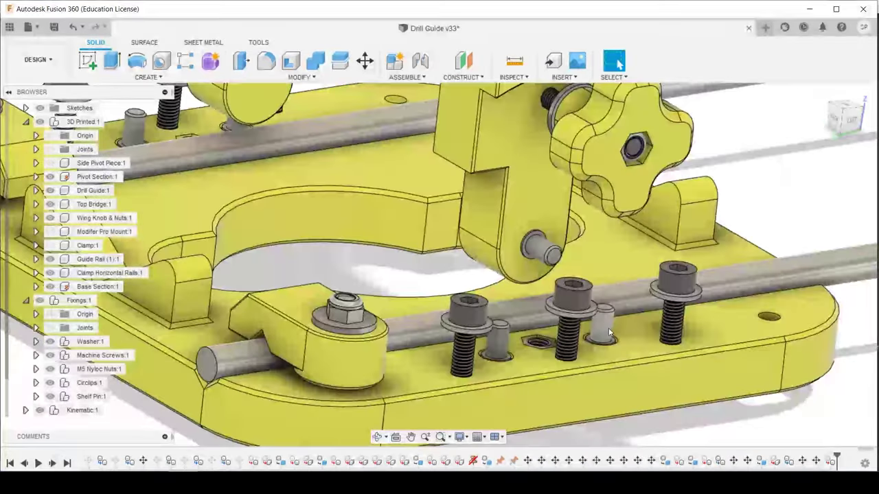
left_click(608, 327)
right_click(103, 396)
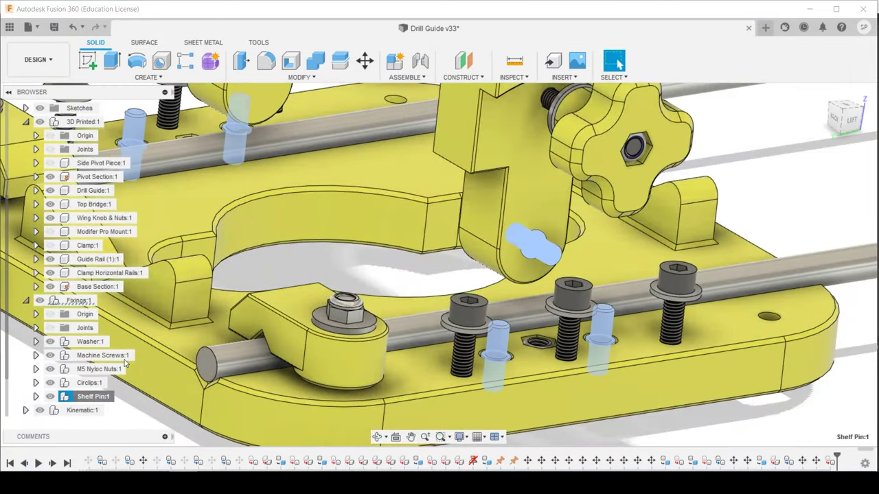
left_click(194, 350)
middle_click_drag(602, 321, 506, 255, "shift")
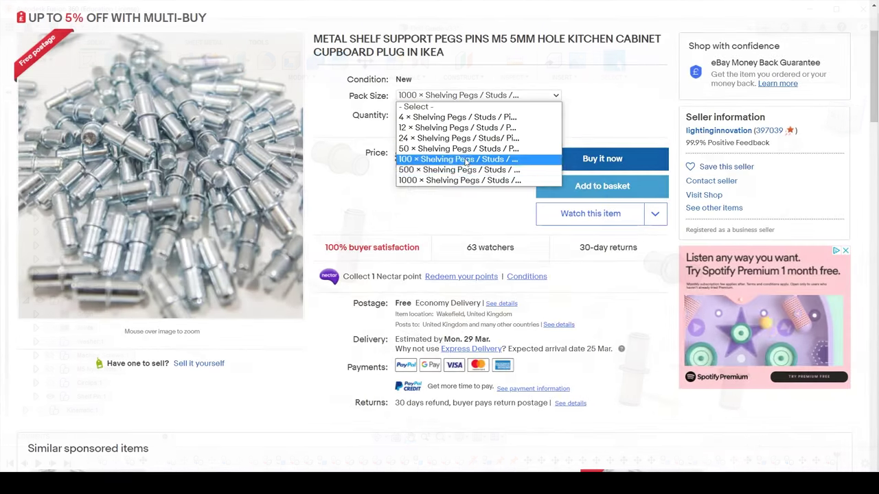
left_click(451, 171)
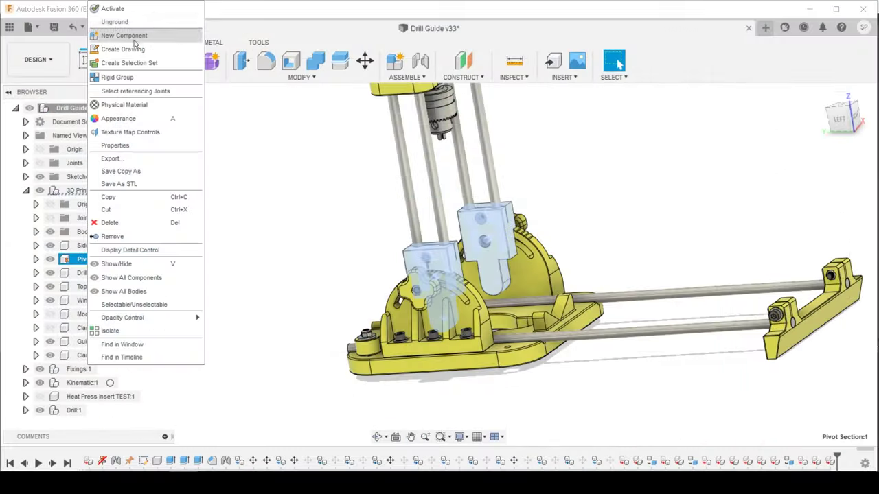
Collapse the 3D Printed component and slide the drill carriage down the rods.
left_click(26, 192)
left_click(27, 191)
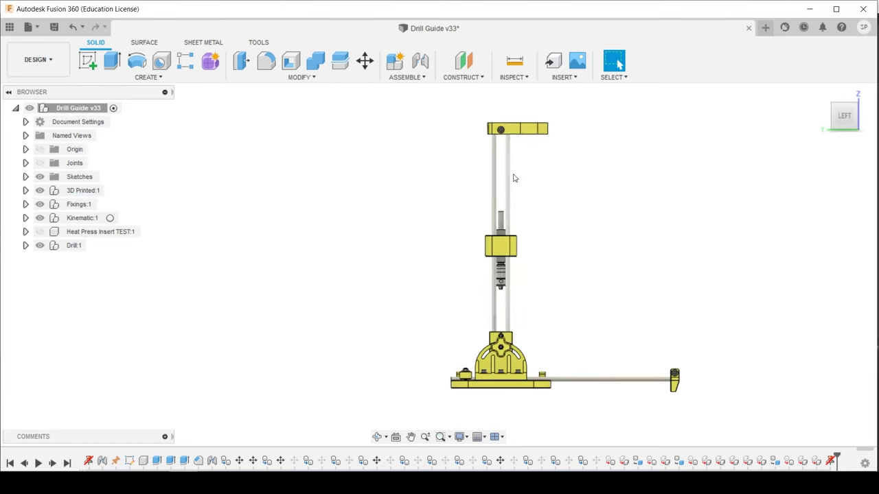
middle_click_drag(666, 333, 551, 306, "shift")
scroll(552, 306, "up", 5)
left_click_drag(524, 195, 287, 225)
middle_click_drag(287, 224, 476, 148, "shift")
Swing the drill arm around its pivot and pan across the model.
left_click(617, 60)
scroll(309, 242, "up", 6)
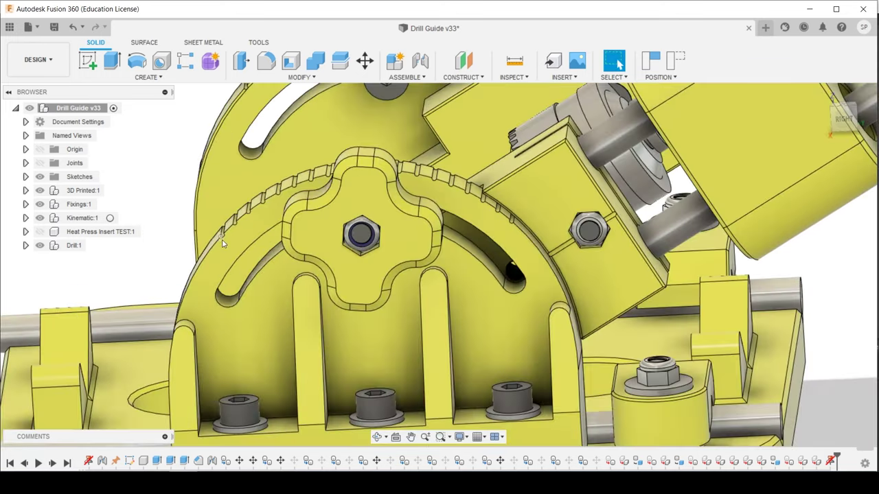
scroll(219, 243, "down", 5)
left_click_drag(500, 147, 412, 108)
middle_click_drag(412, 108, 473, 198, "shift")
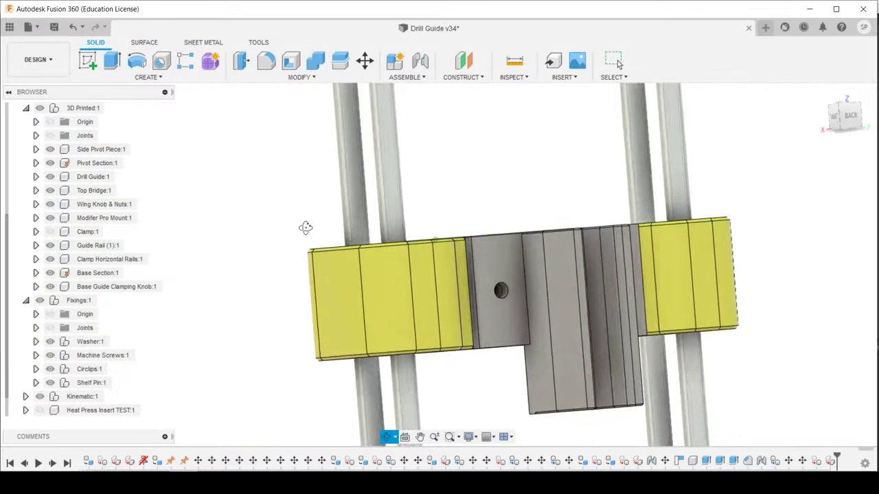
Return to the Select tool with the drill holder clip in view.
left_click(617, 60)
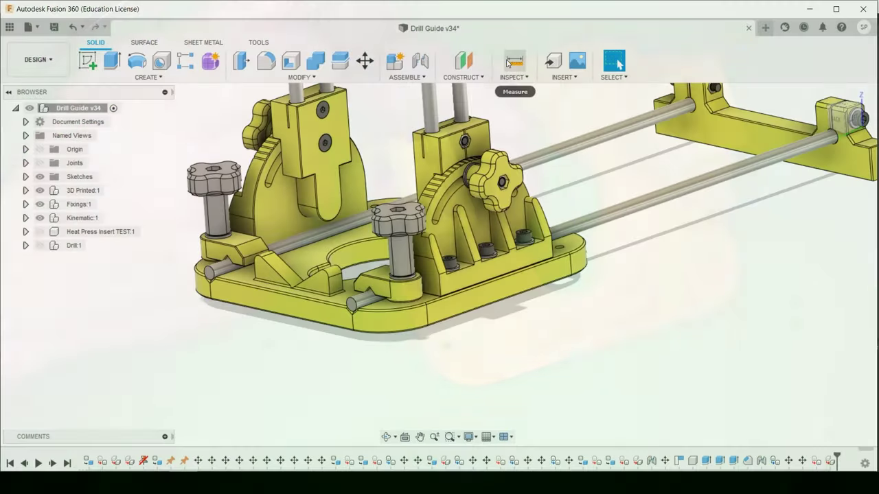
Measure two faces, then add a section analysis at -175 mm exposing the captive nuts.
left_click(515, 61)
left_click(645, 268)
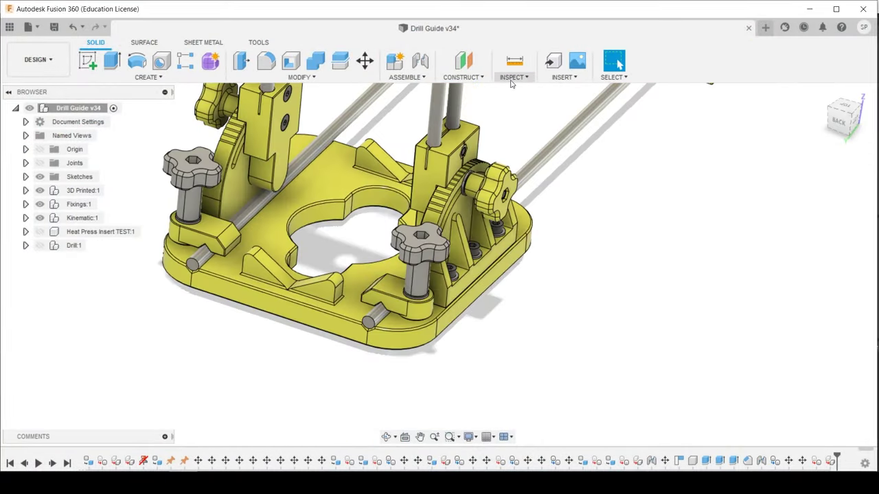
left_click(515, 77)
left_click(543, 202)
left_click(334, 324)
left_click_drag(334, 324, 624, 291)
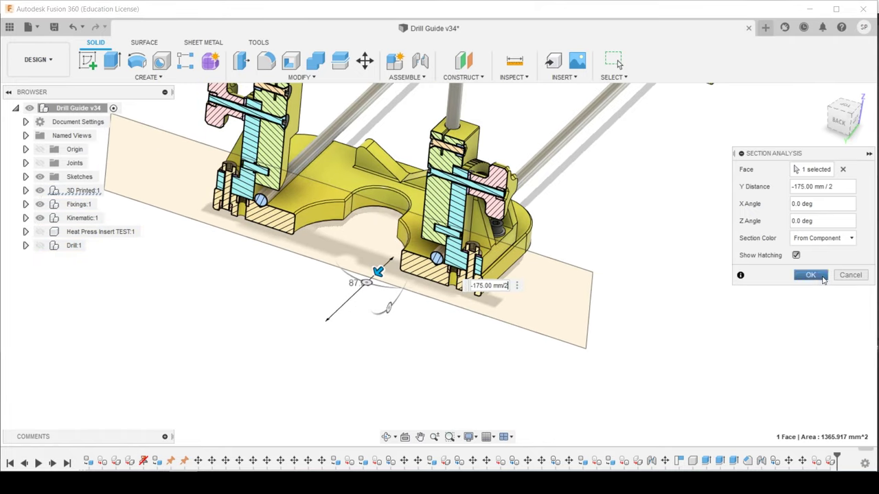
left_click(810, 274)
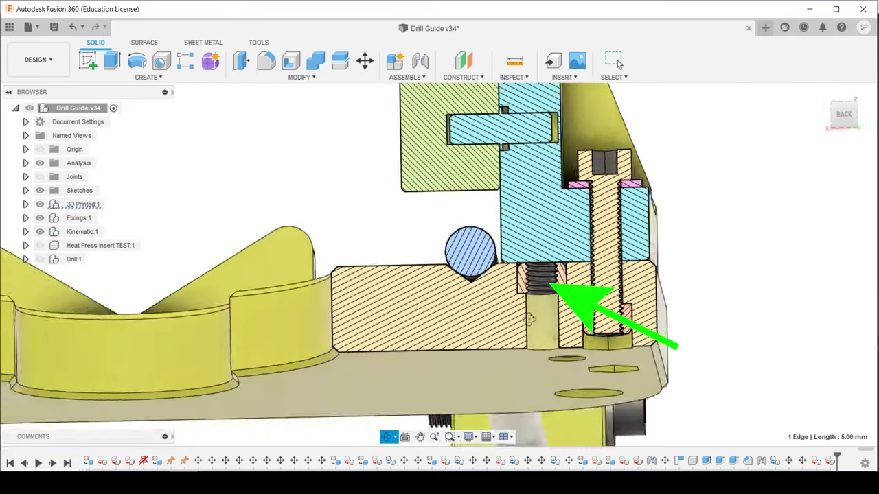